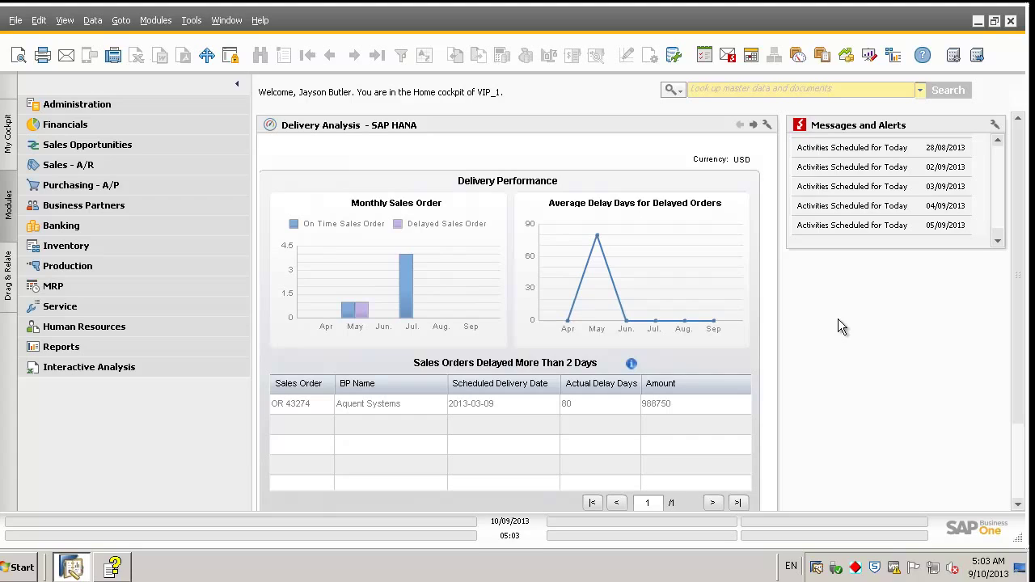
Open the Dashboard Designer and move its window so the module list stays uncovered.
left_click(869, 56)
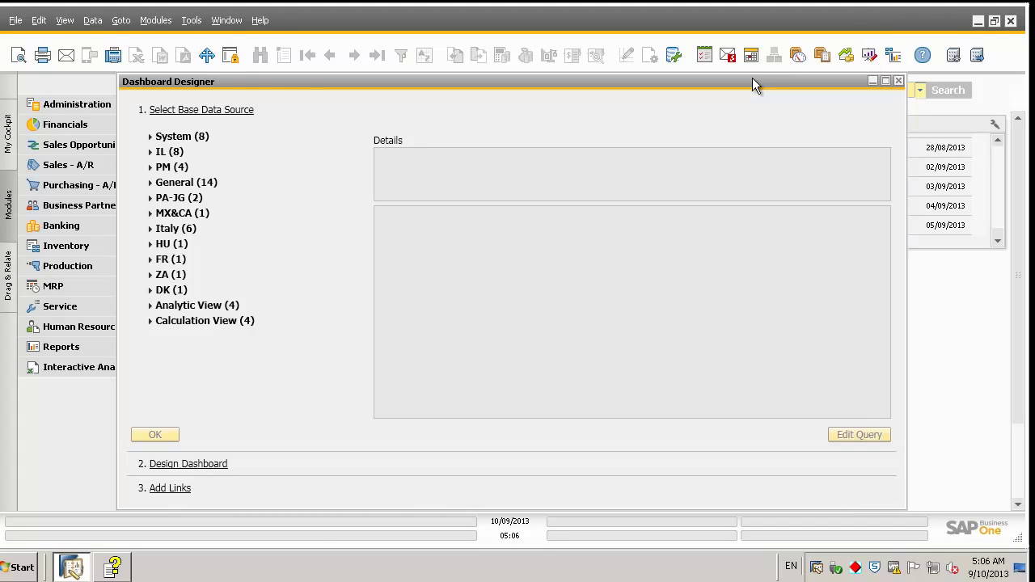
left_click_drag(752, 79, 851, 80)
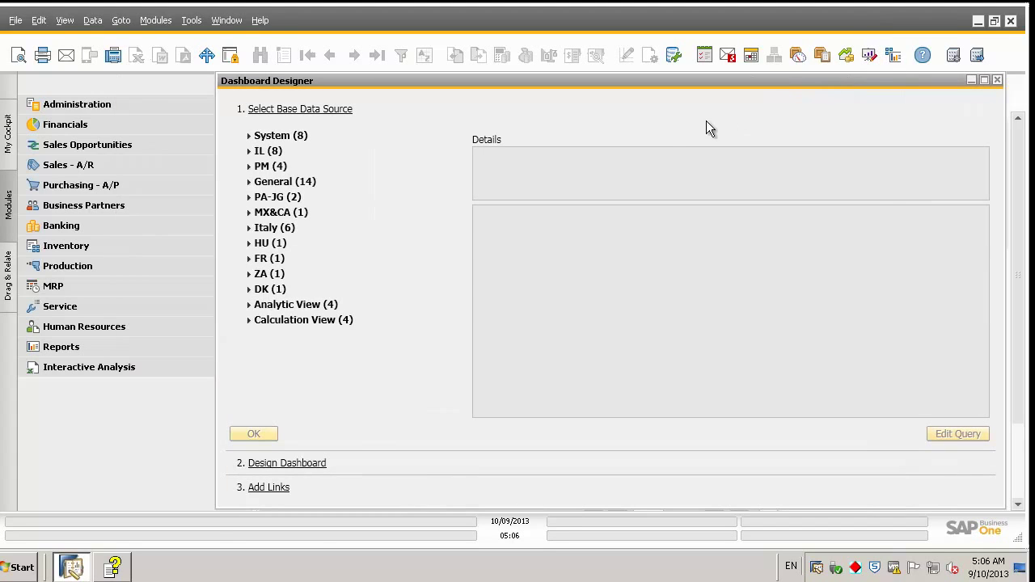
left_click(388, 137)
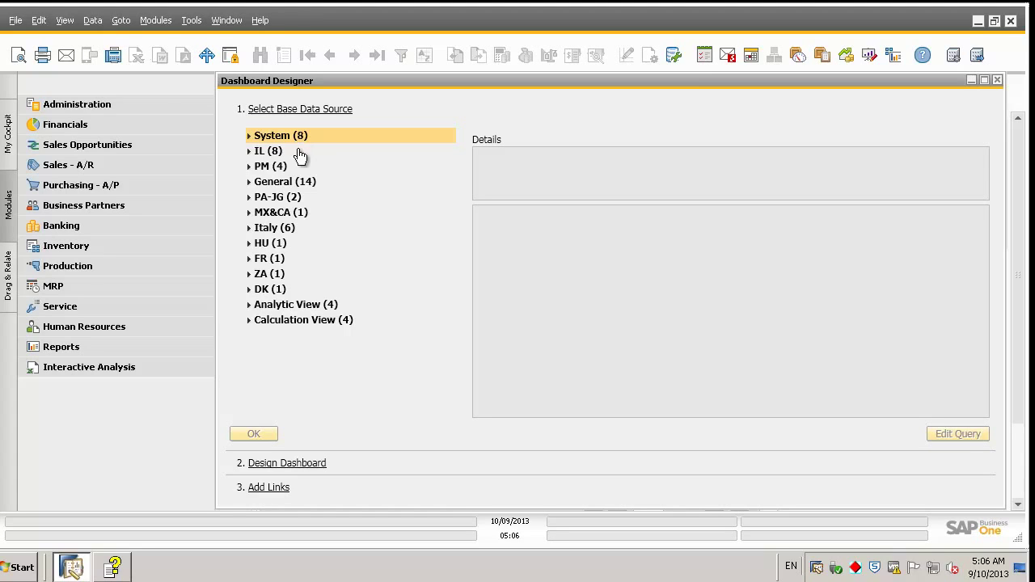
Choose the analytic view AN_SALES_REVENUE as the dashboard's base data source.
left_click(313, 305)
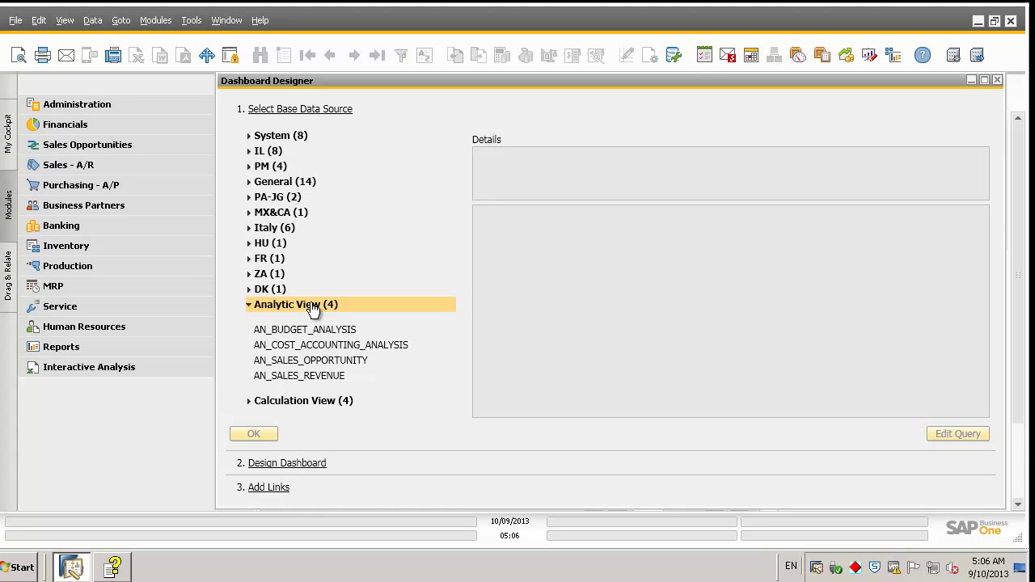
left_click(318, 400)
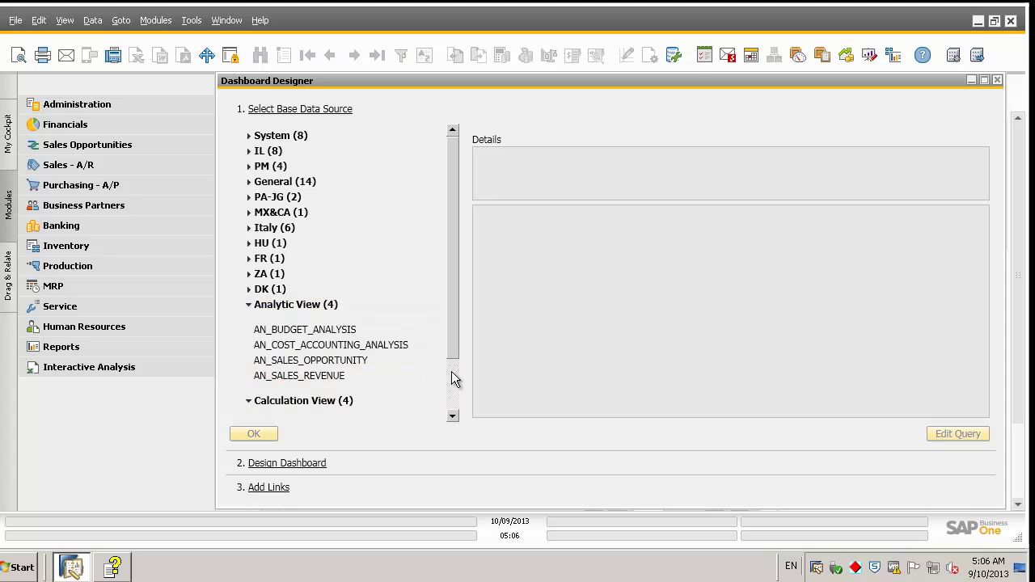
left_click(452, 379)
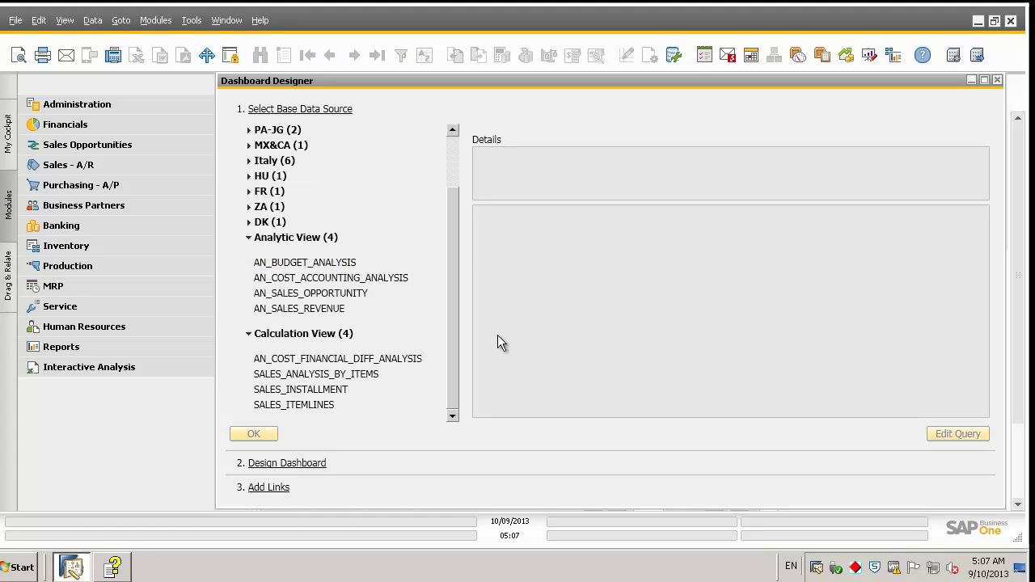
left_click(156, 364)
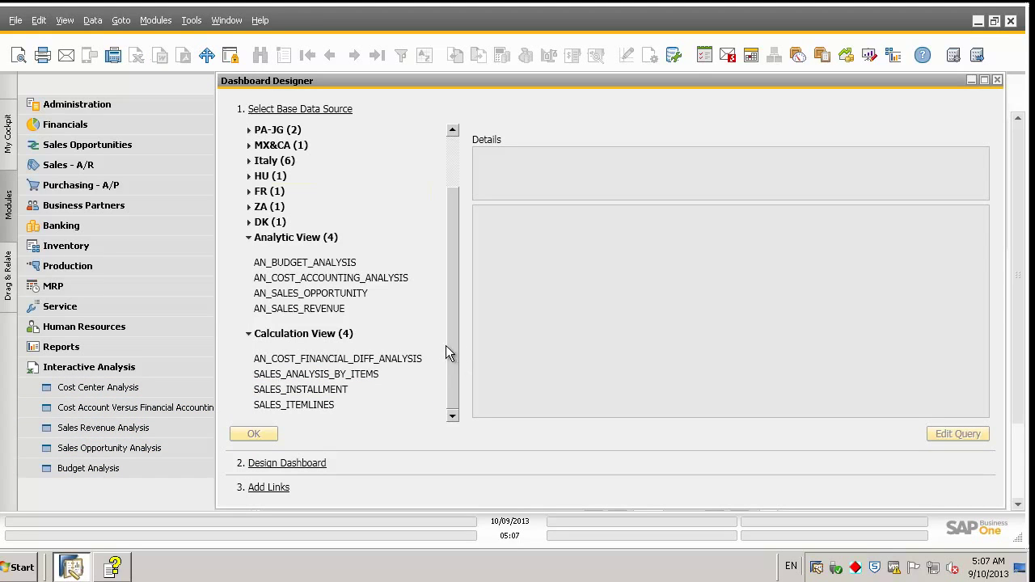
left_click(333, 307)
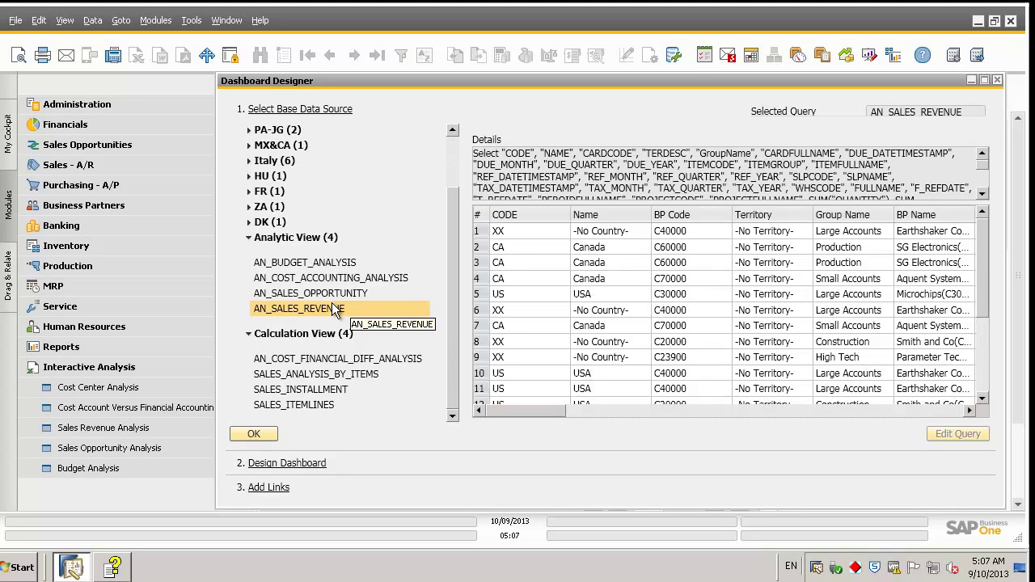
left_click(254, 434)
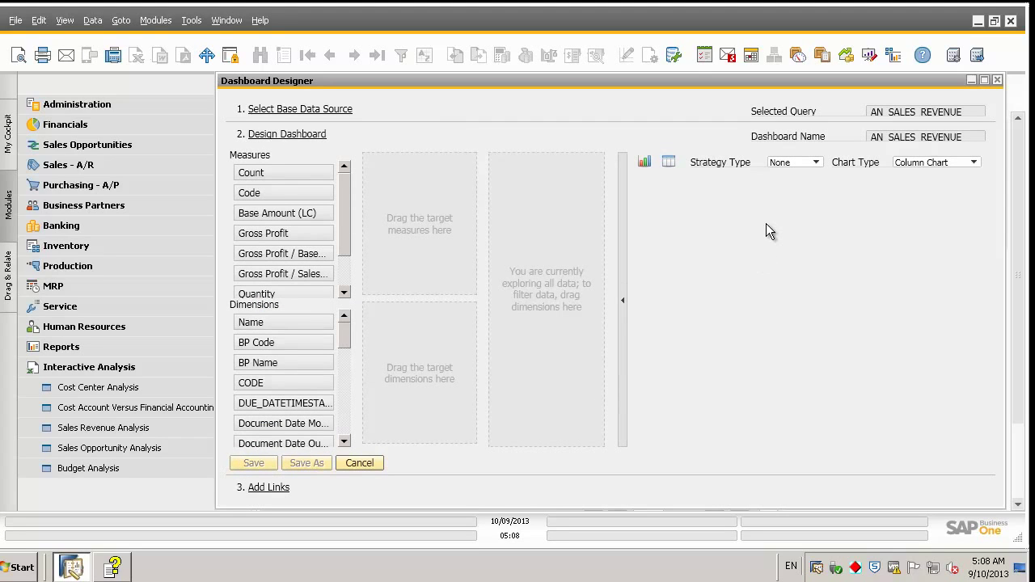
Set the dashboard's strategy type to Forecast and keep Column Chart as the chart type.
left_click(815, 164)
left_click(813, 183)
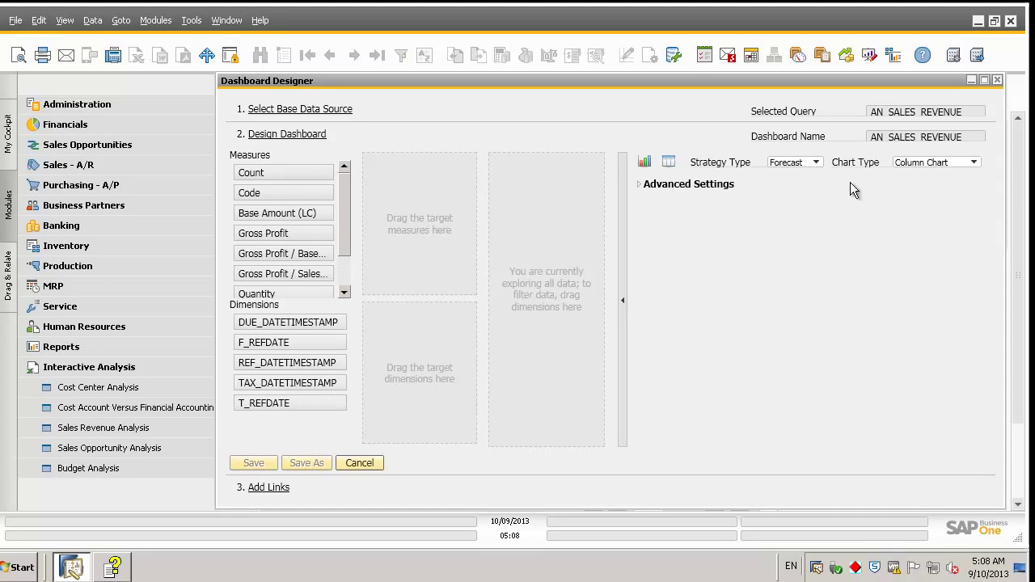
left_click(953, 164)
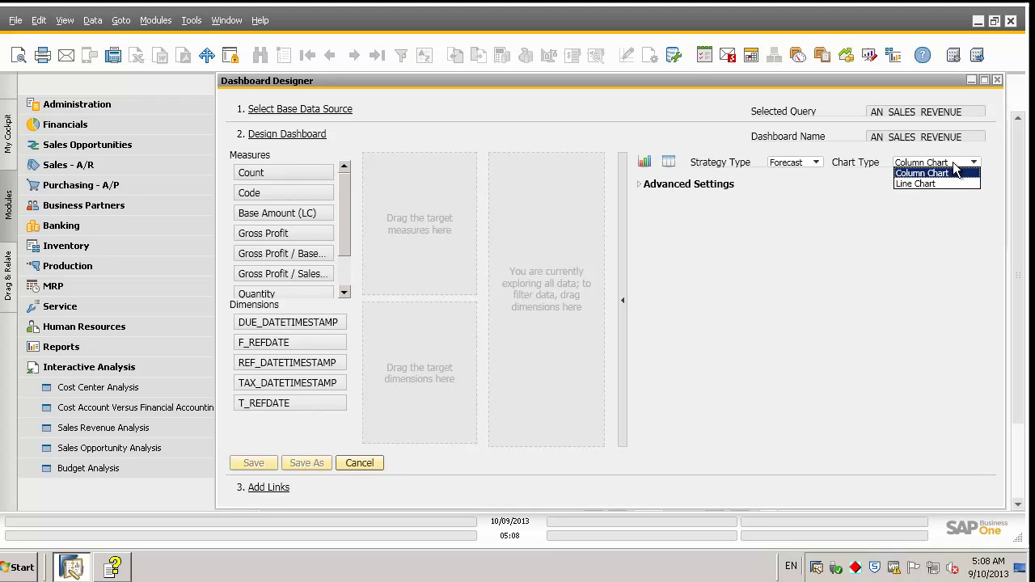
left_click(954, 165)
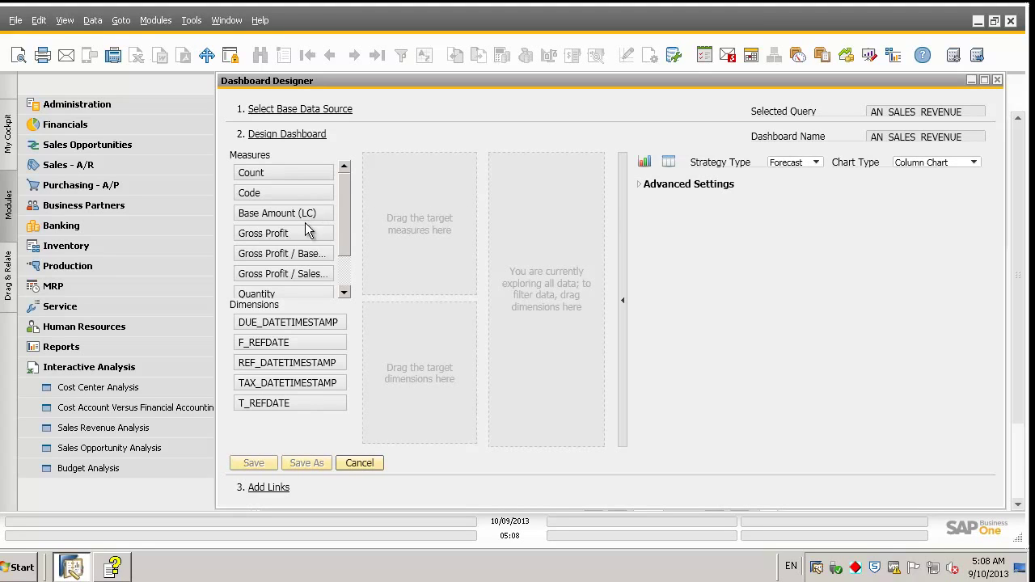
Add Gross Profit as the target measure and DUE_DATETIMESTAMP as the target dimension, keeping it grouped by Year.
left_click_drag(295, 232, 429, 208)
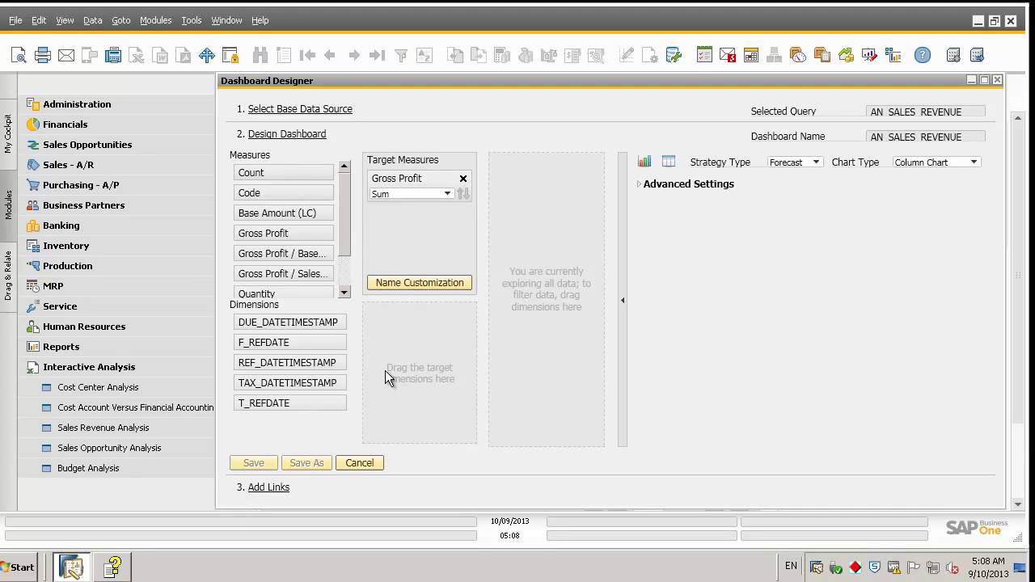
left_click_drag(324, 326, 432, 332)
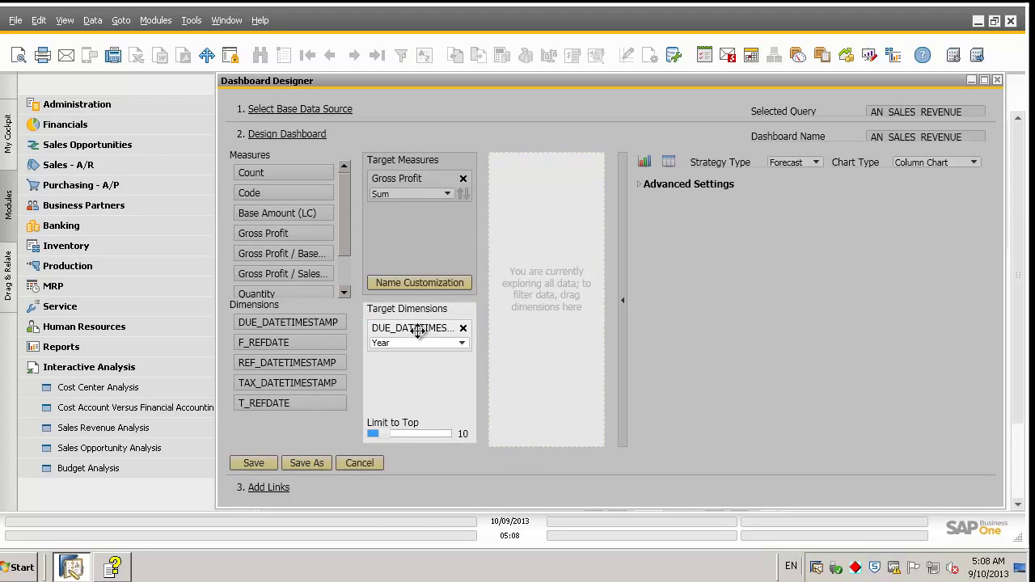
left_click(461, 344)
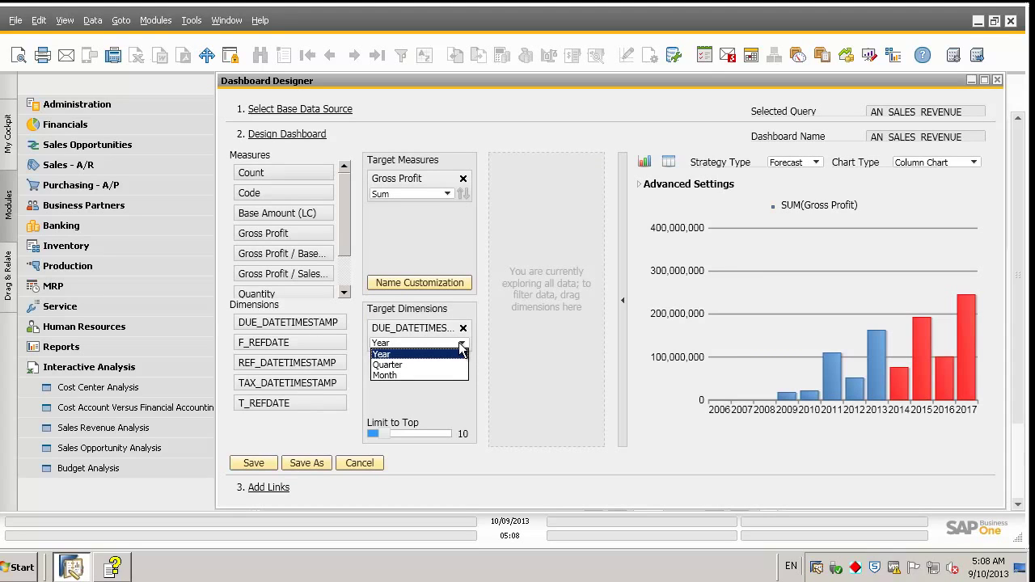
left_click(495, 339)
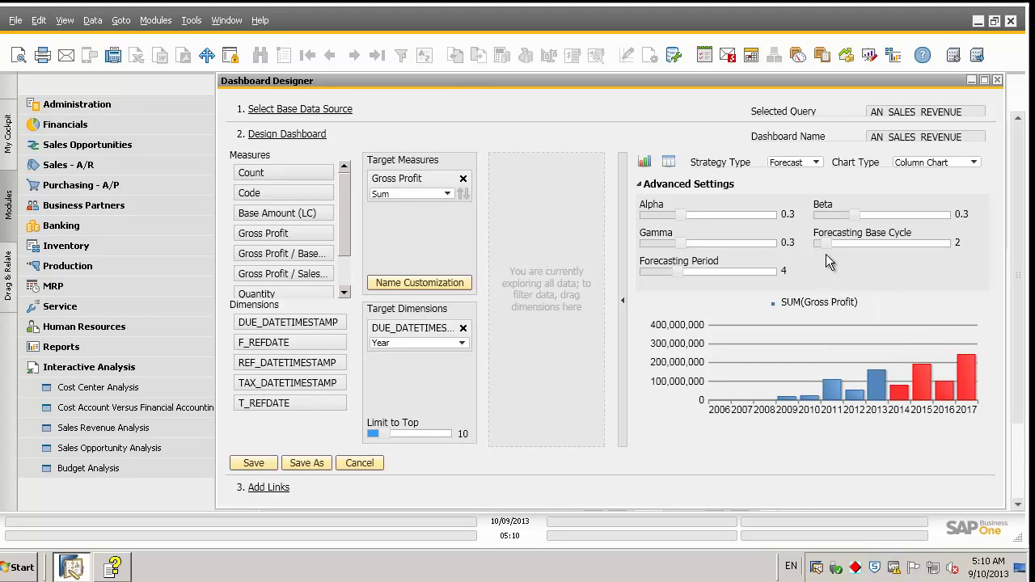
Set the forecasting base cycle to 3 and the forecasting period to 3 in the advanced forecast settings.
left_click_drag(831, 242, 842, 242)
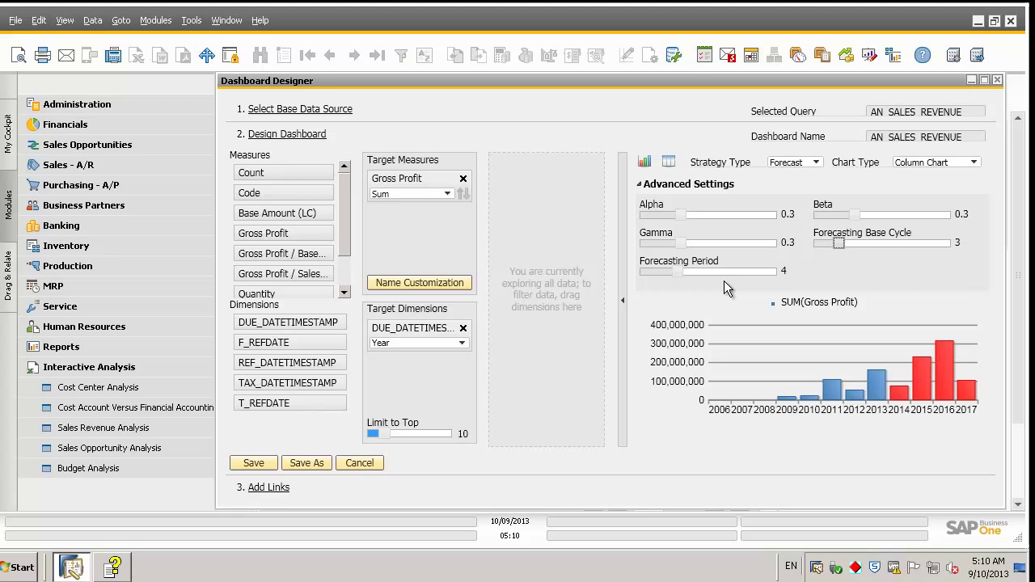
left_click(678, 272)
left_click(669, 272)
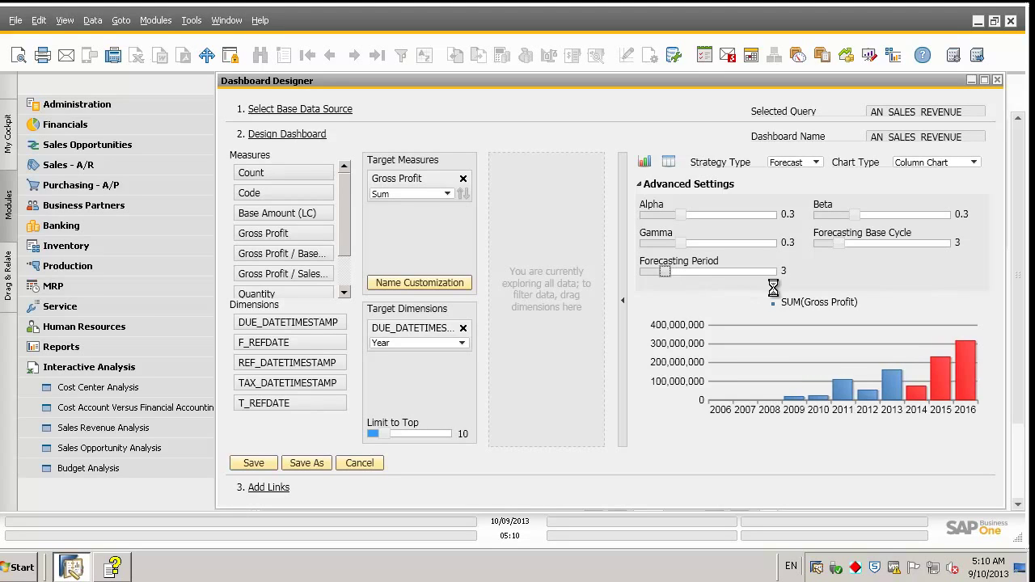
mouse_move(971, 380)
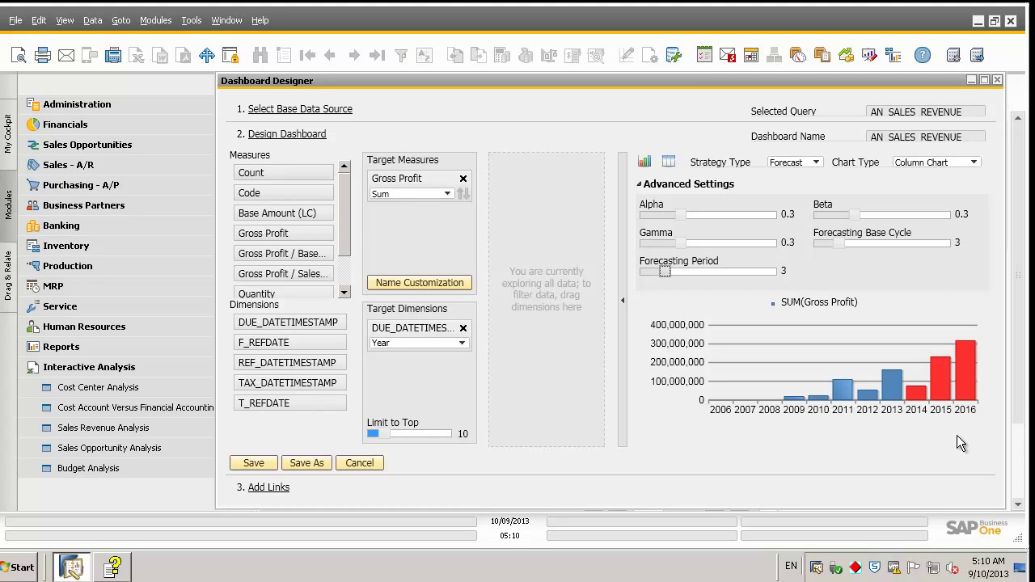
Save the dashboard under the name Sales Revenue Forecast 1.
left_click(313, 463)
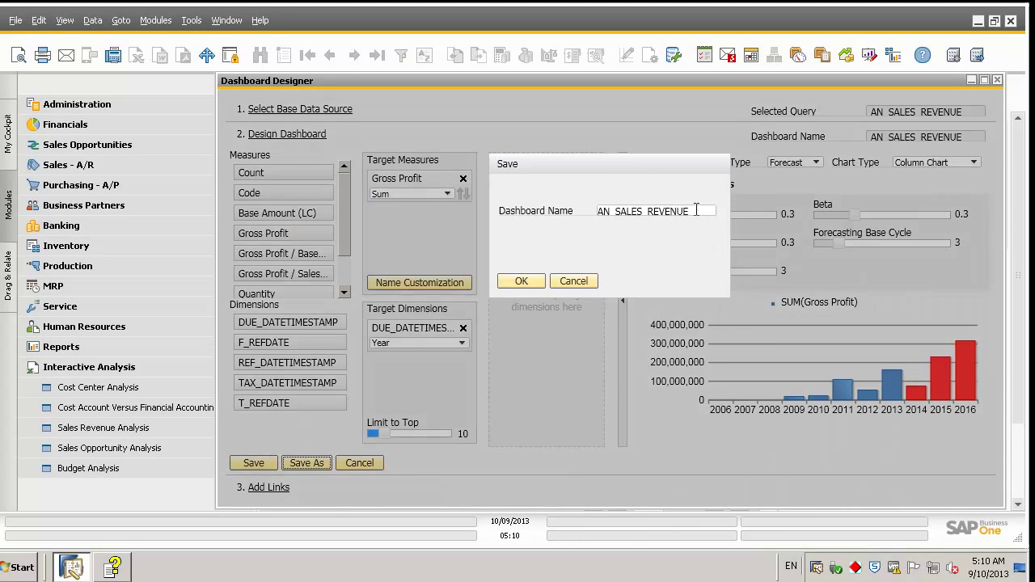
left_click(696, 210)
type("Sale")
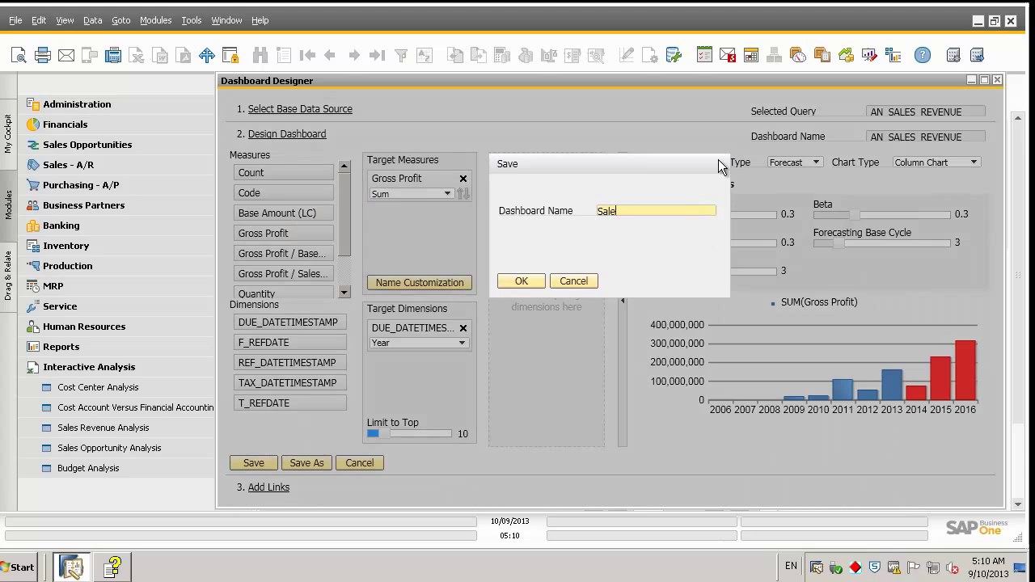
type("s Revenue Forecast 1")
left_click(522, 281)
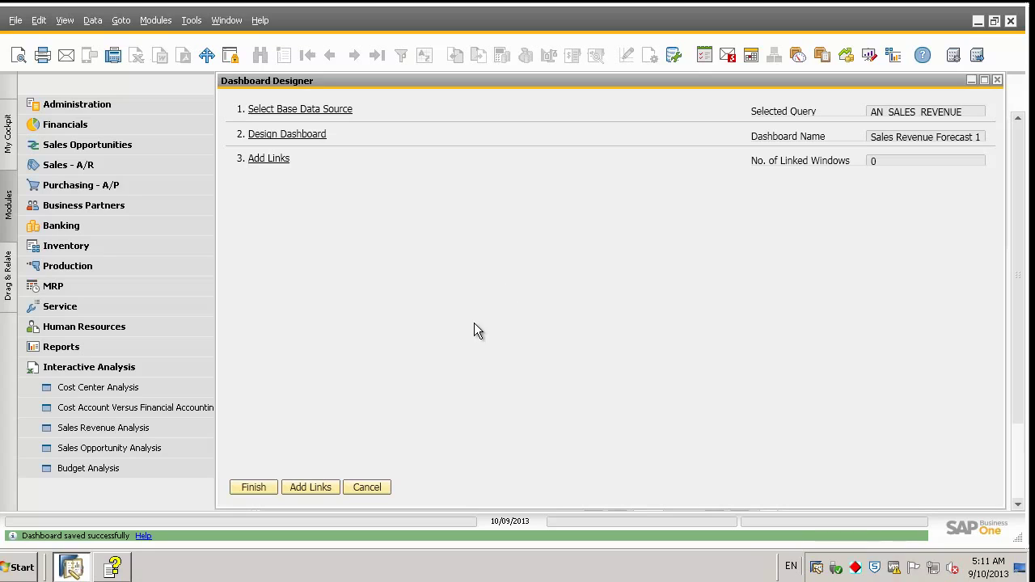
Link the BP Code field of Business Partner Master Data to the BP Code dimension and finish the dashboard.
left_click(324, 485)
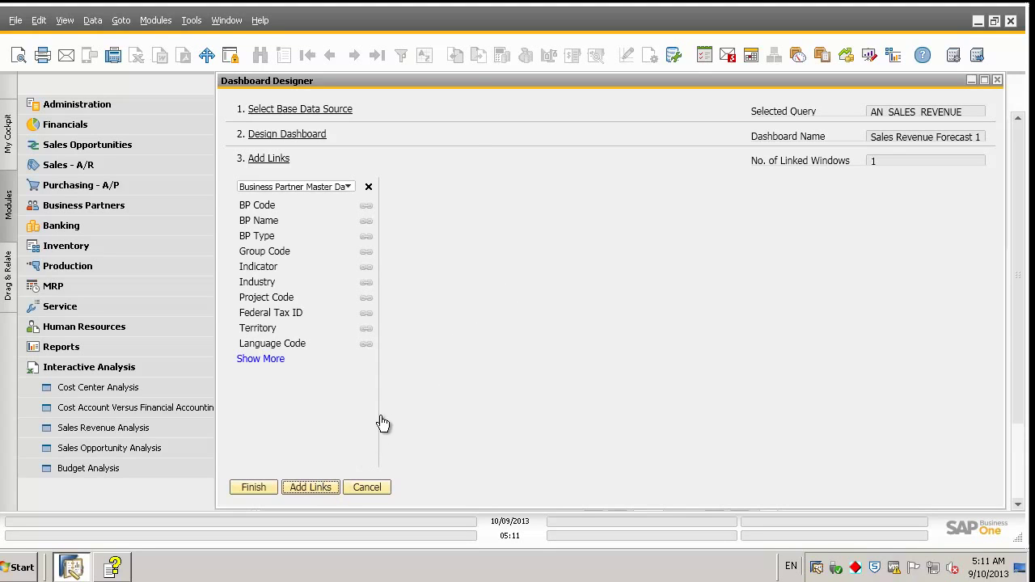
left_click(330, 186)
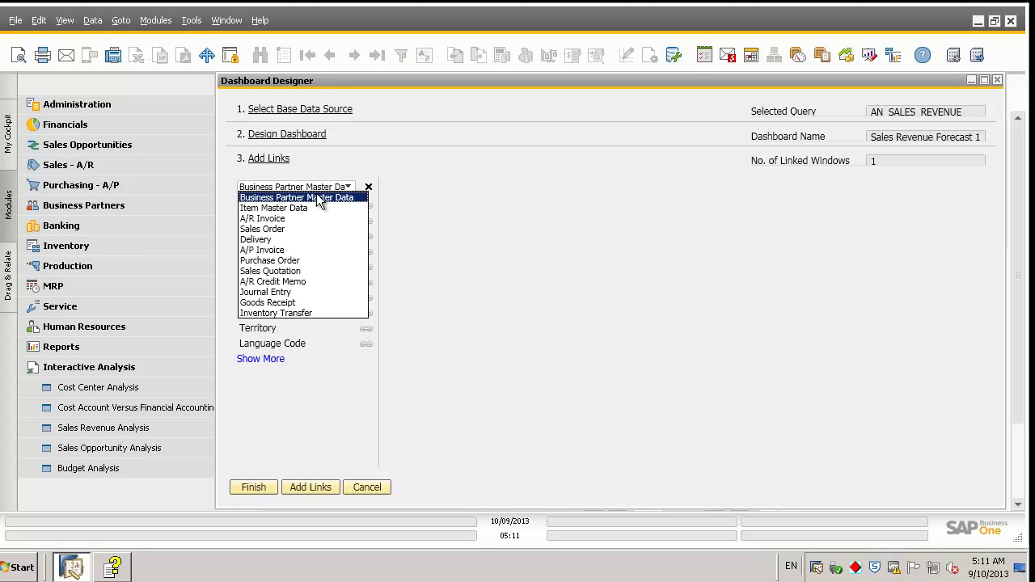
left_click(318, 199)
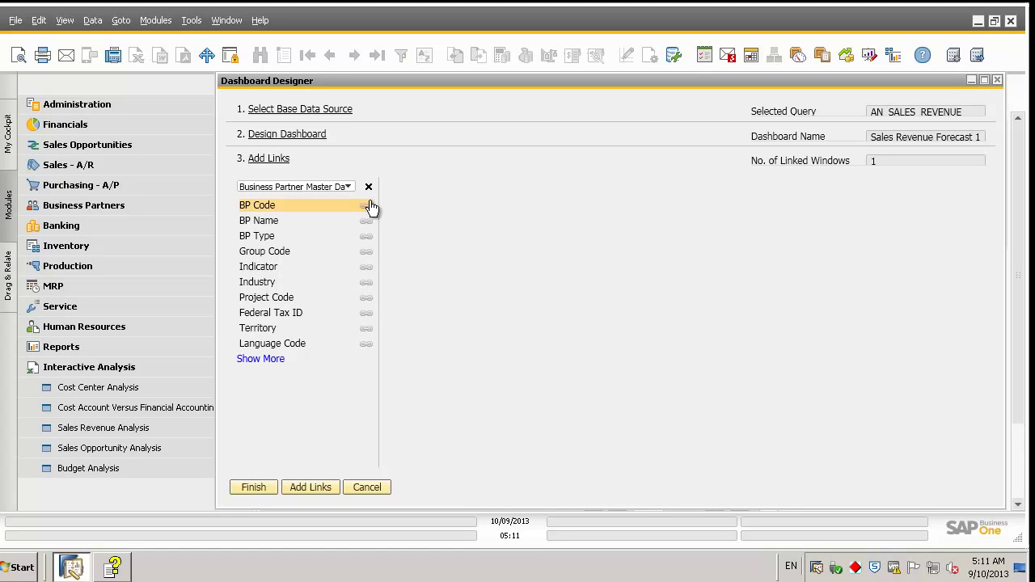
left_click(367, 205)
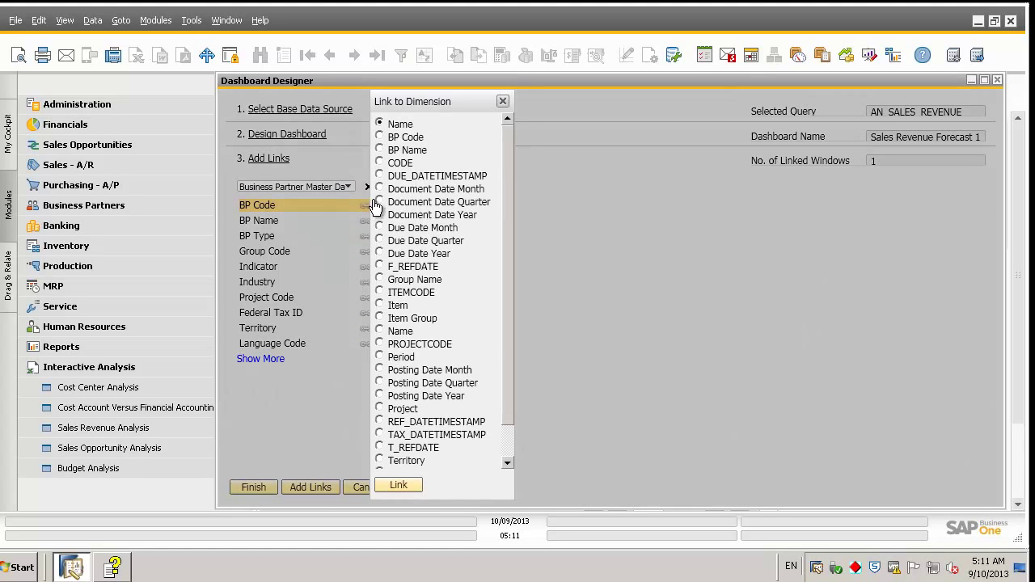
left_click(380, 136)
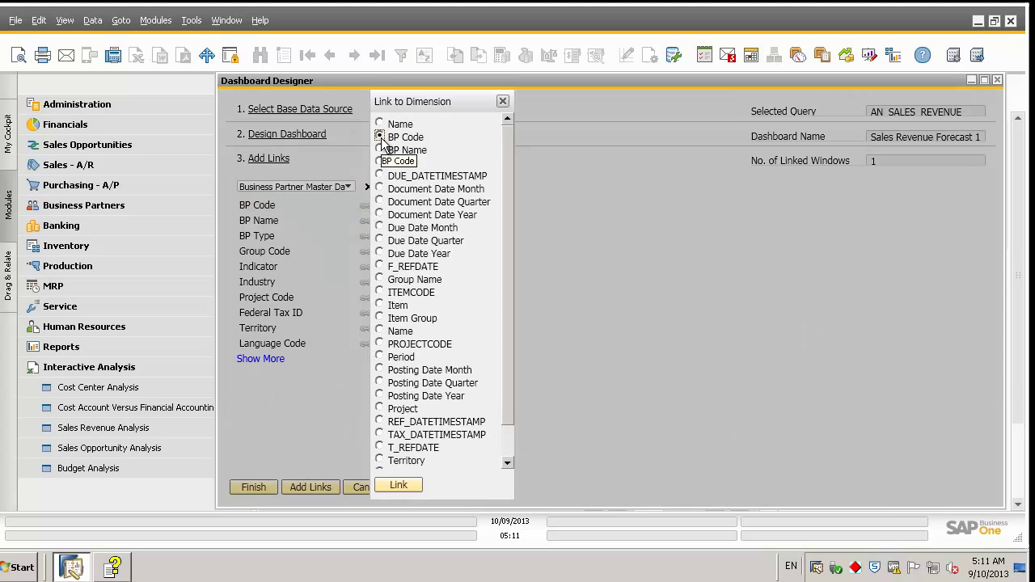
left_click(409, 486)
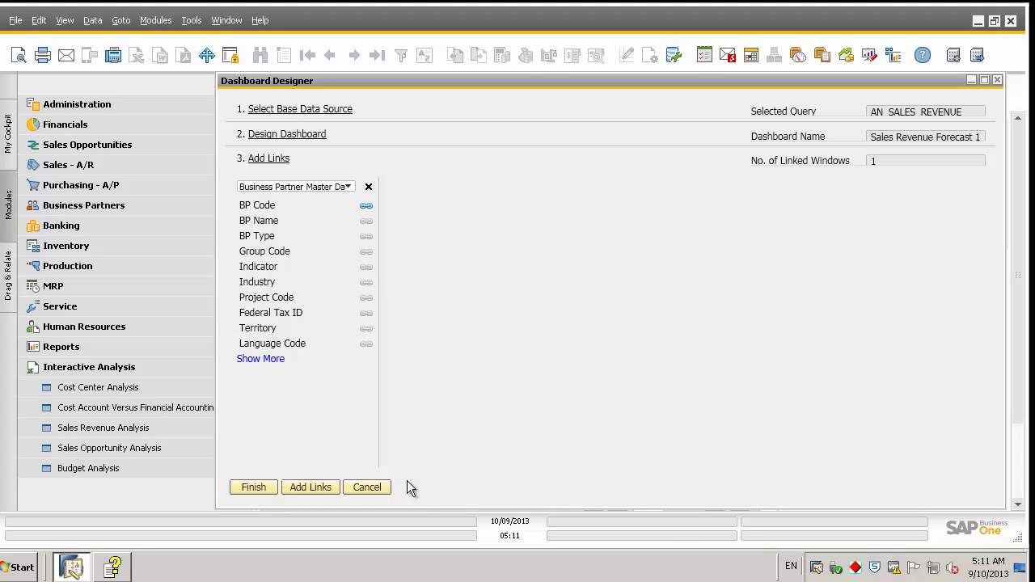
left_click(253, 486)
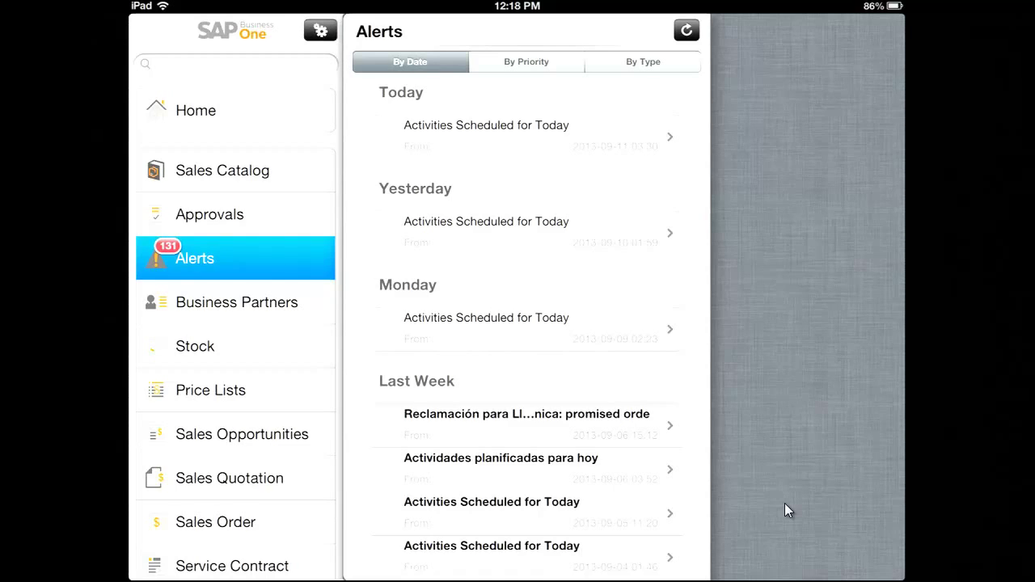
In the SAP Business One iPad app, open the customer Earthshaker Corporation and show the 2016 gross profit value in its forecast chart.
left_click(312, 310)
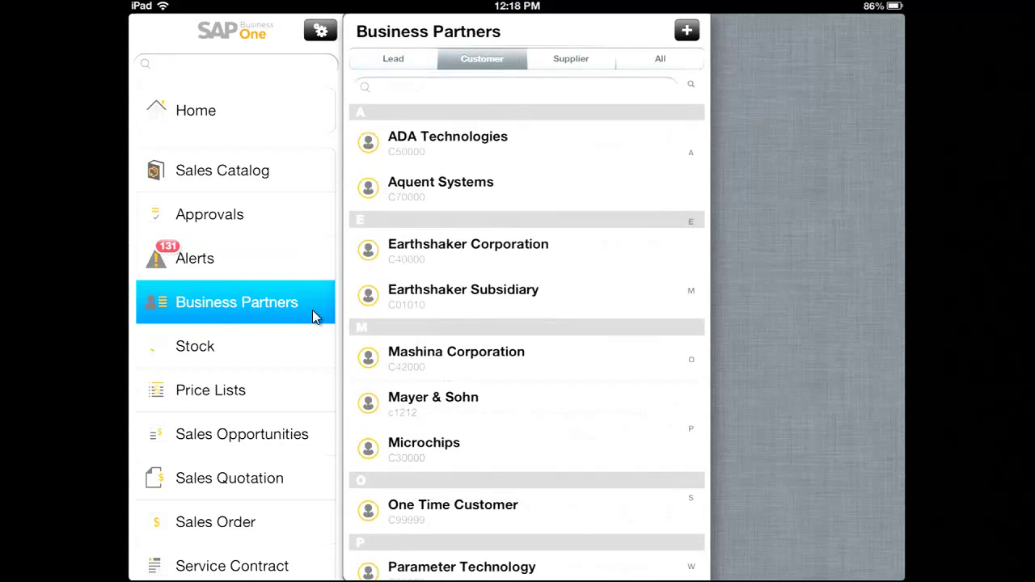
left_click(492, 261)
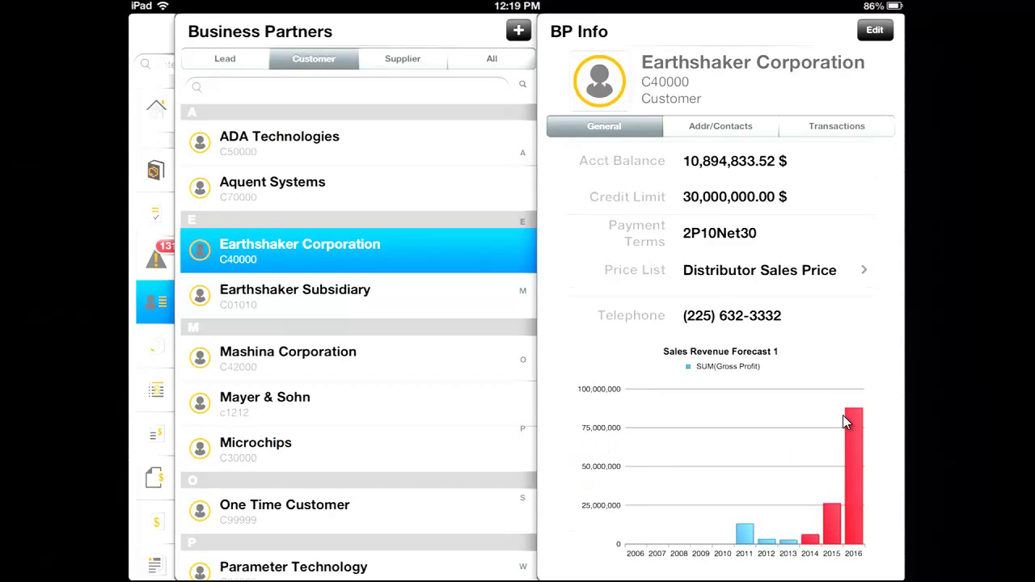
left_click(842, 414)
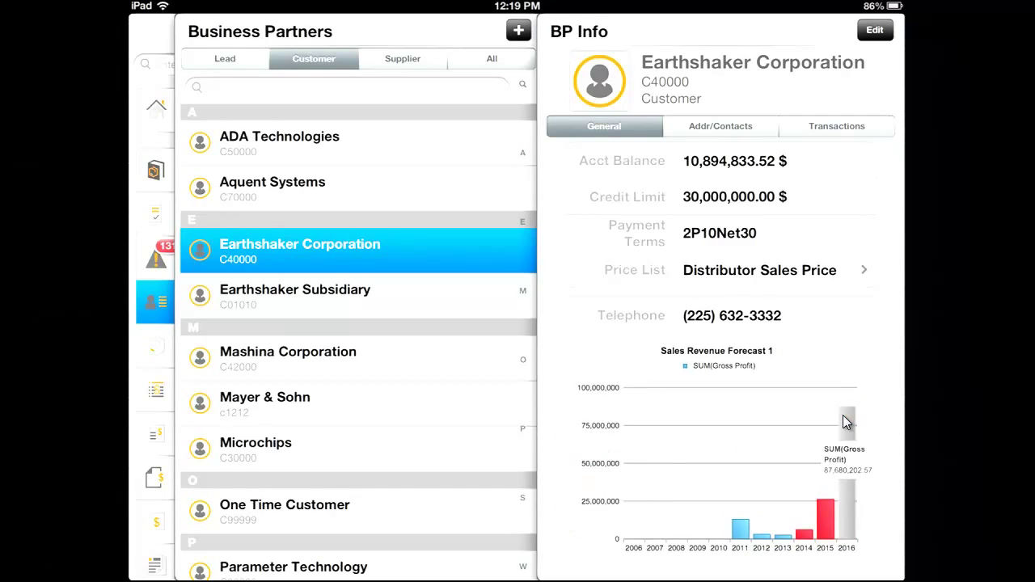